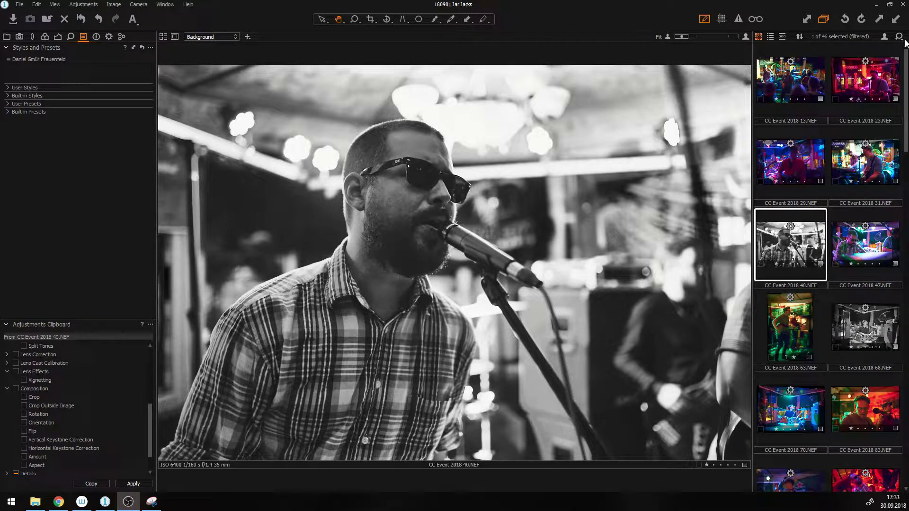
# Copy the adjustments from CC Event 2018 40.NEF and apply them to CC Event 2018 47.NEF.
pyautogui.click(880, 20)
pyautogui.press('Right')
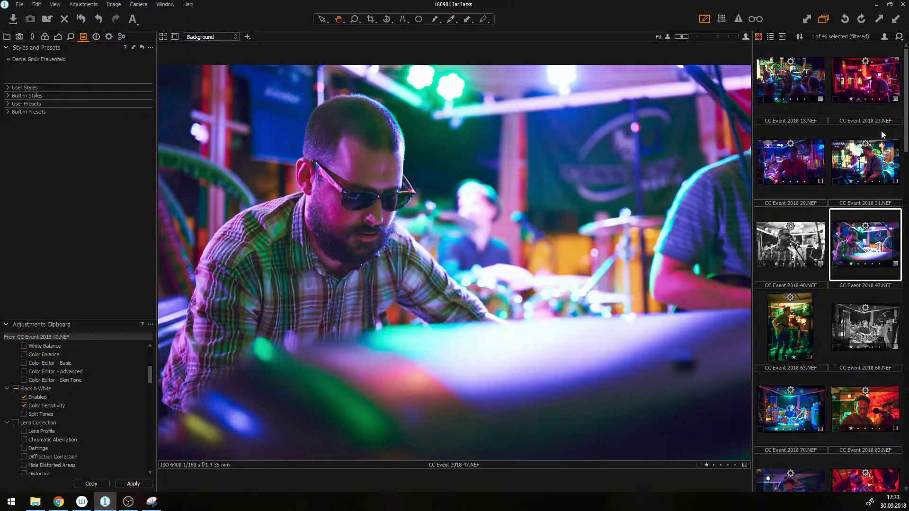
pyautogui.click(896, 19)
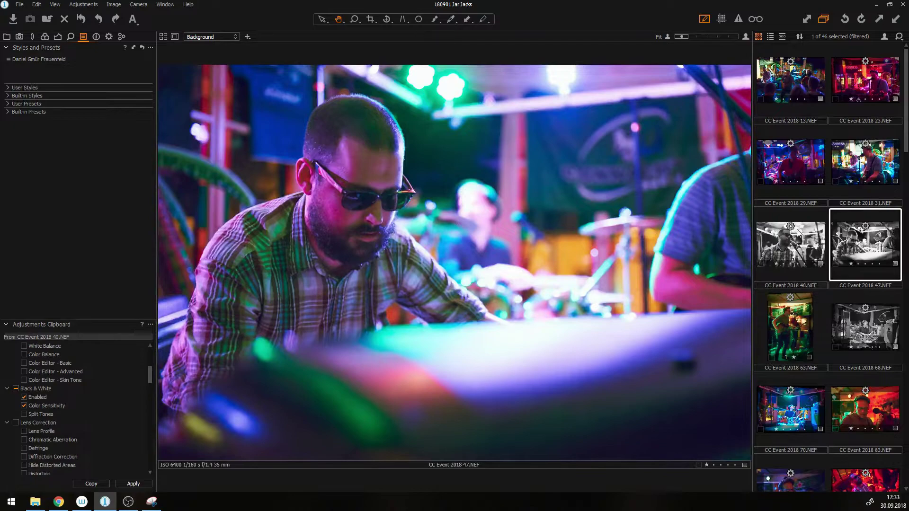
# Crop CC Event 2018 40.NEF tightly around the singer's head and microphone, about 3195 x 2133 px.
pyautogui.click(801, 258)
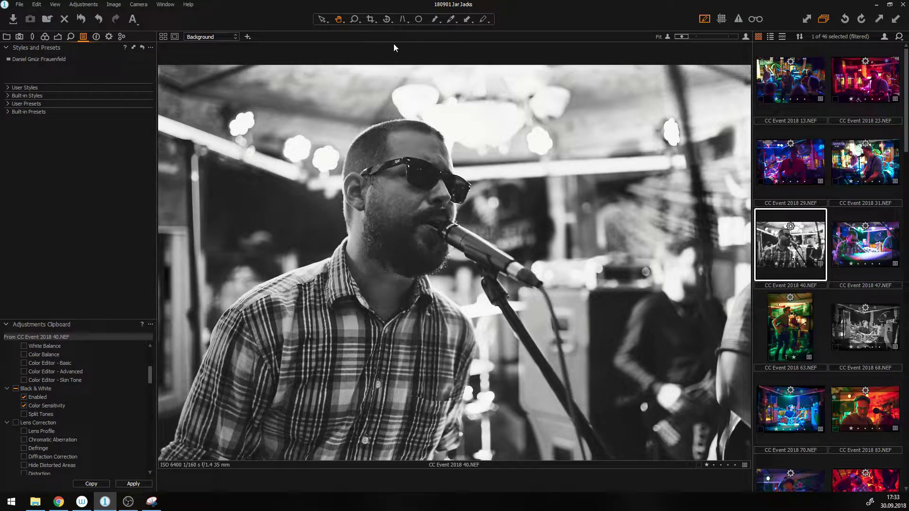
pyautogui.press('c')
pyautogui.moveTo(303, 126); pyautogui.dragTo(618, 316)
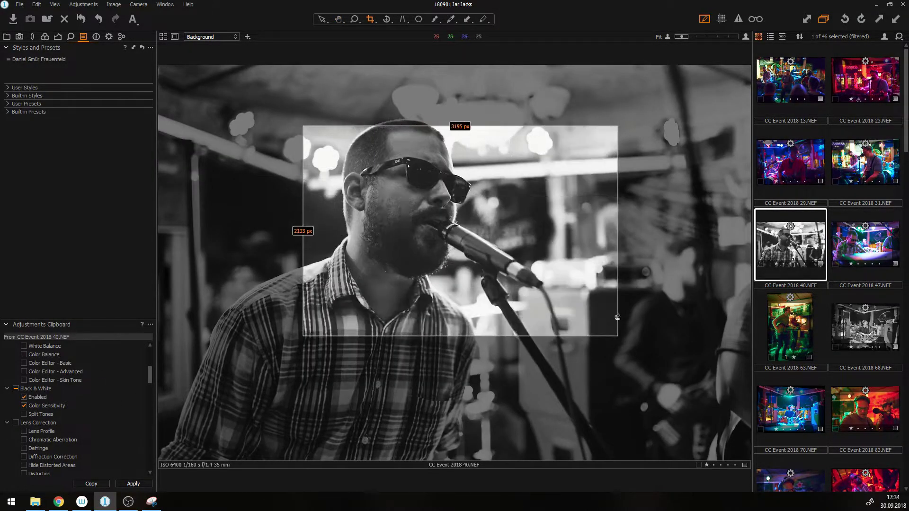
pyautogui.moveTo(439, 250); pyautogui.dragTo(430, 238)
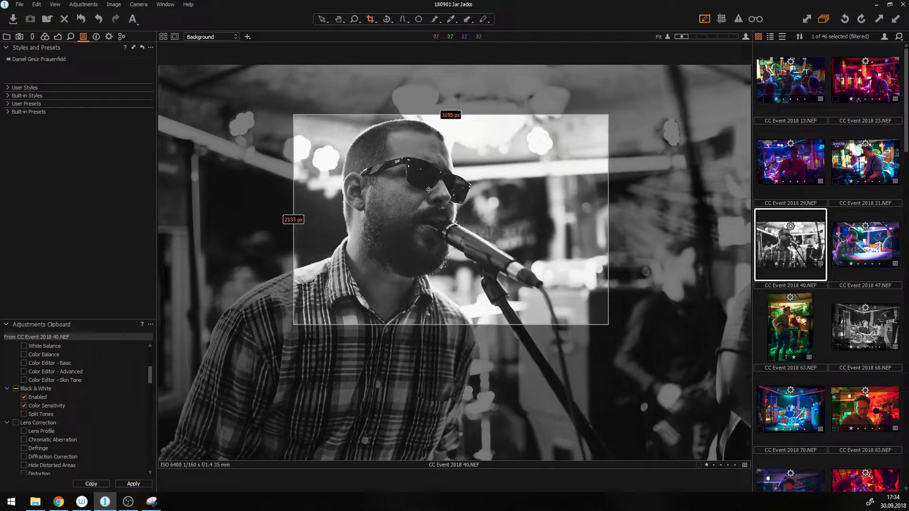
pyautogui.click(340, 20)
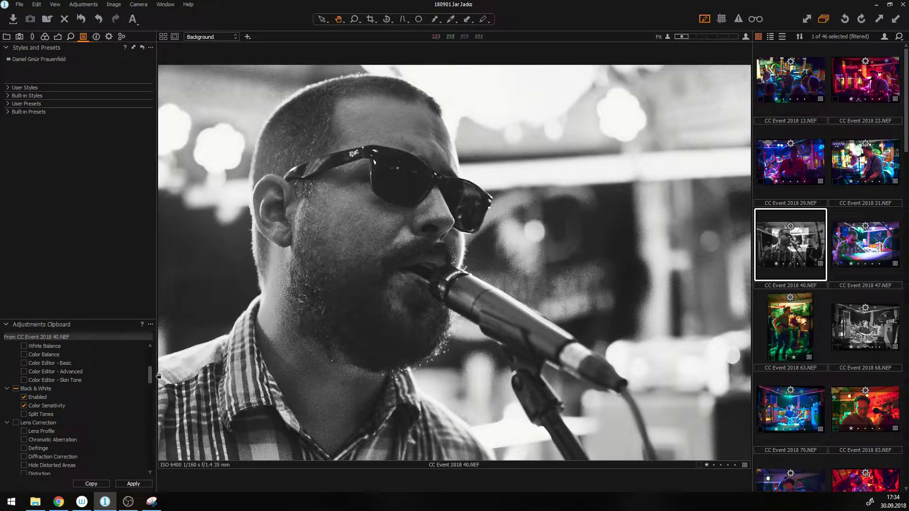
# Copy the adjustments of CC Event 2018 40.NEF with Crop included and apply them to CC Event 2018 47.NEF.
pyautogui.scroll(-4, 64, 389)
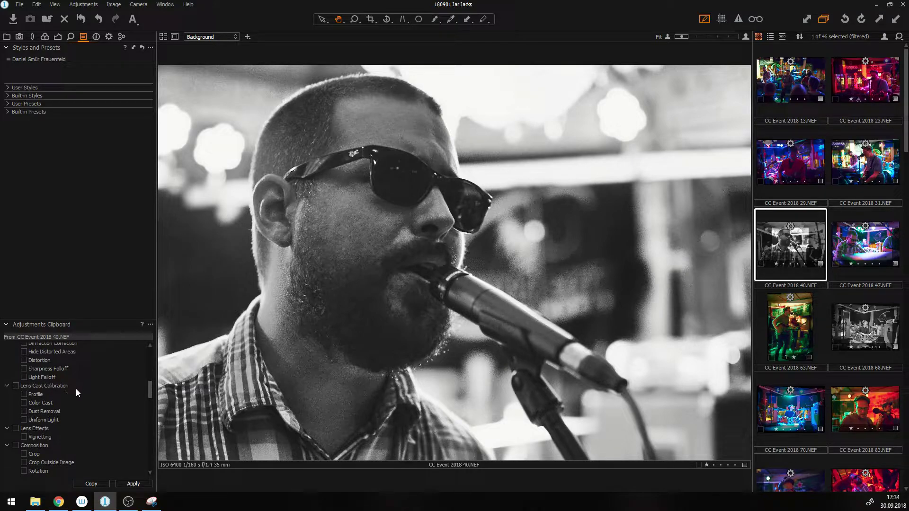
pyautogui.scroll(-3, 75, 433)
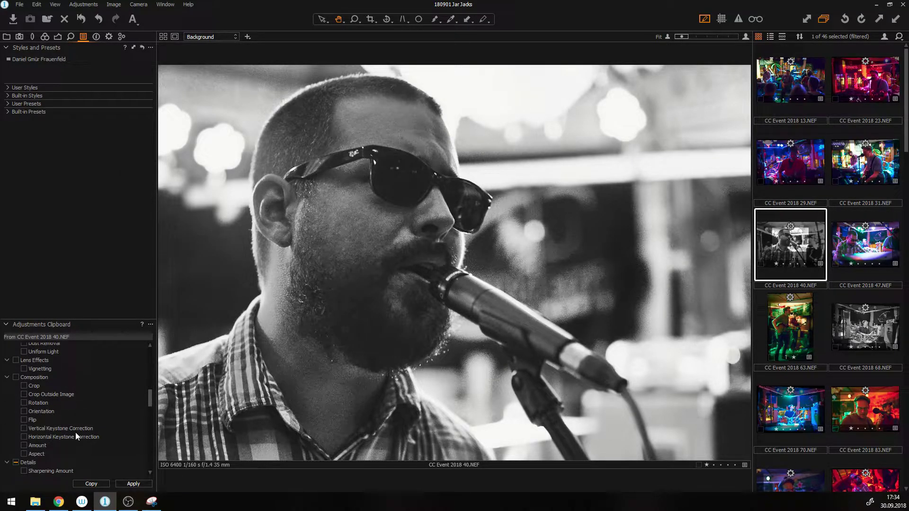
pyautogui.click(25, 386)
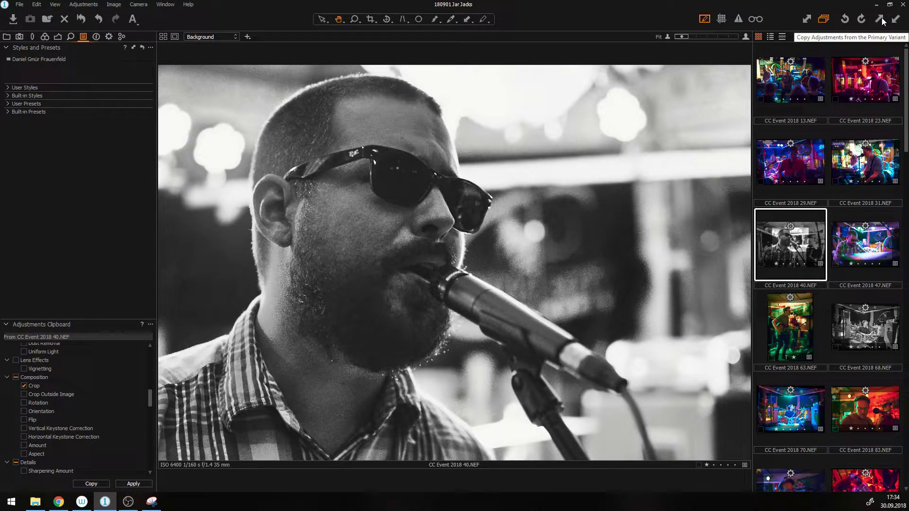
pyautogui.press('Right')
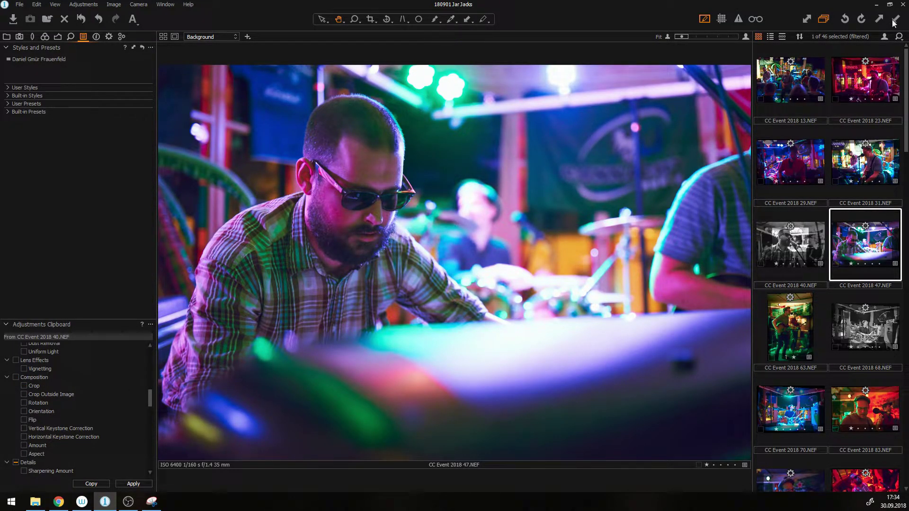
pyautogui.click(23, 386)
pyautogui.hotkey('ctrl', 'shift', 'v')
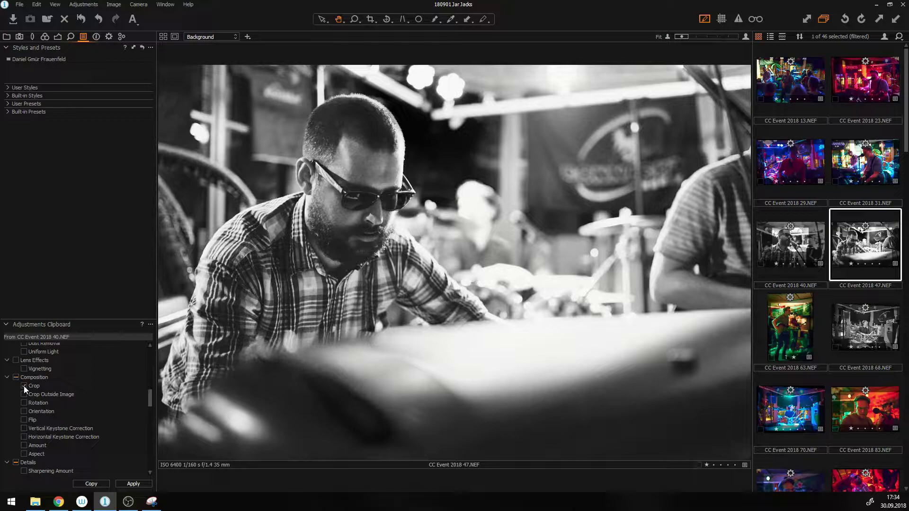
pyautogui.click(799, 36)
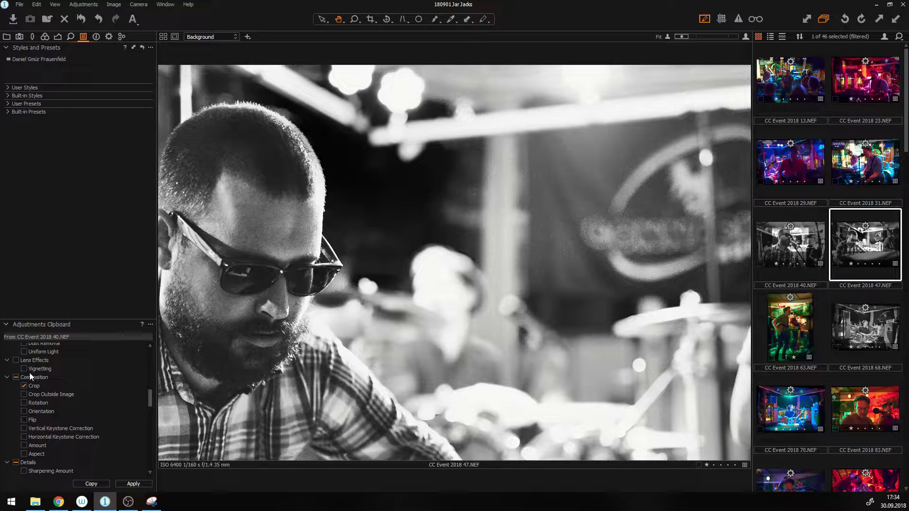
# Undo the adjustments applied to CC Event 2018 47.NEF and return to CC Event 2018 40.NEF.
pyautogui.moveTo(151, 401); pyautogui.dragTo(141, 360)
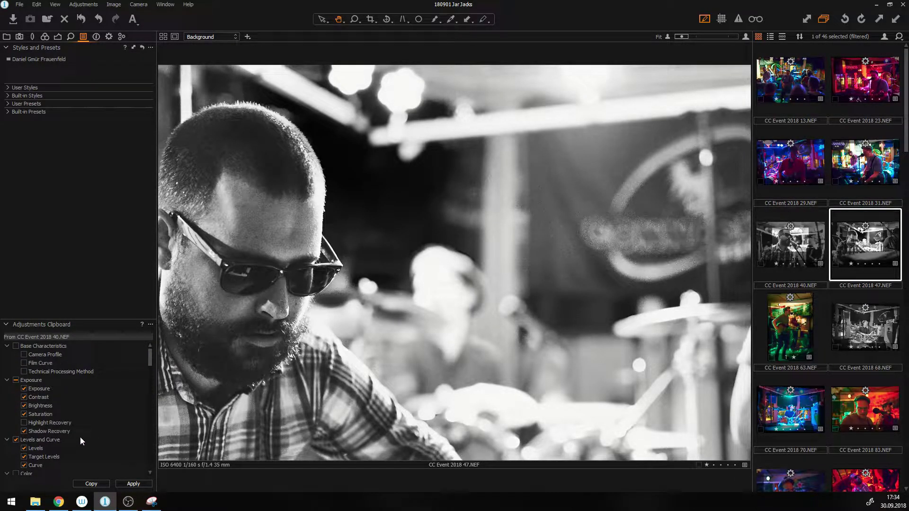
pyautogui.scroll(-5, 152, 358)
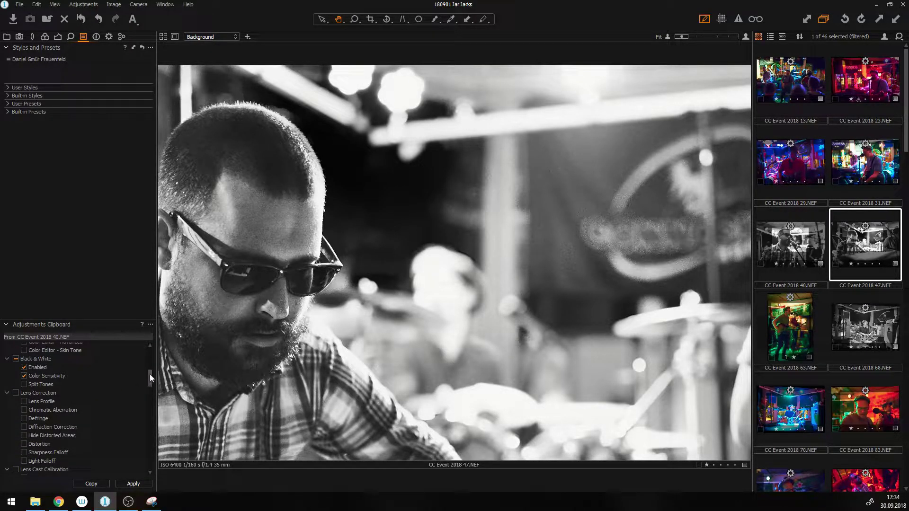
pyautogui.scroll(-5, 149, 374)
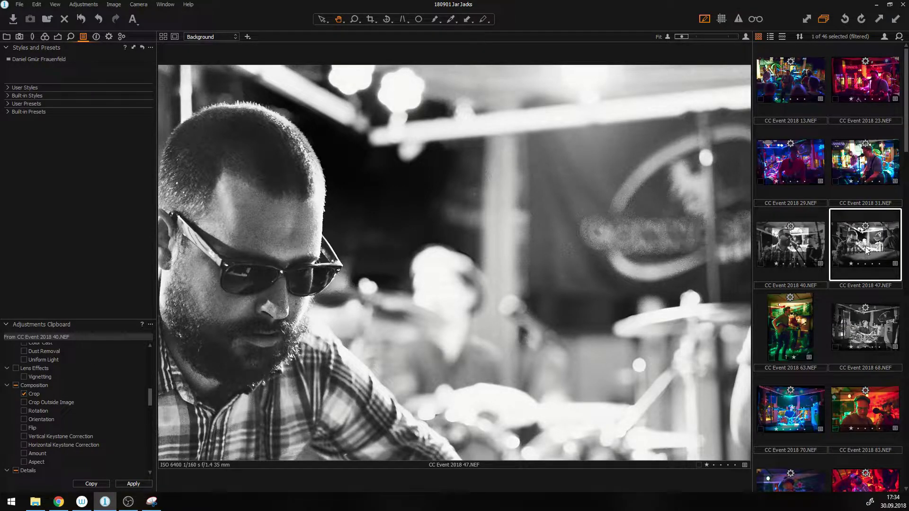
pyautogui.hotkey('ctrl', 'z')
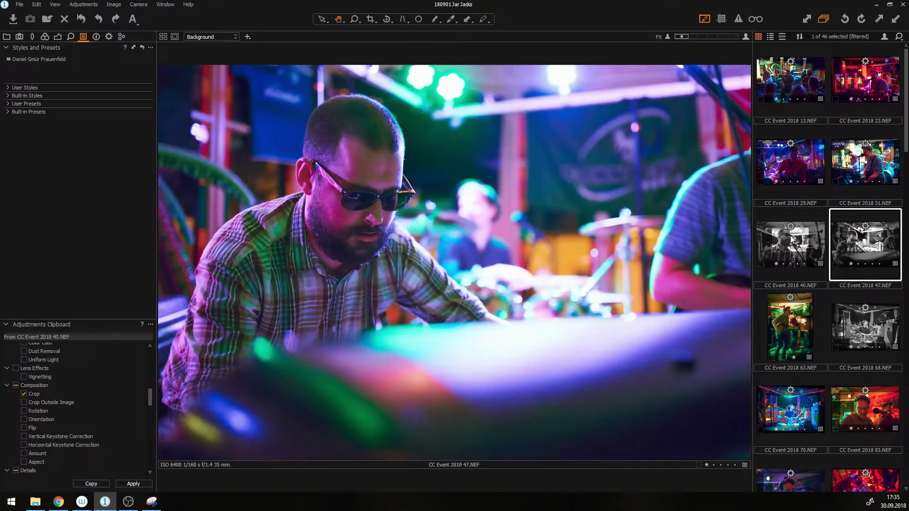
pyautogui.click(803, 245)
pyautogui.click(836, 254)
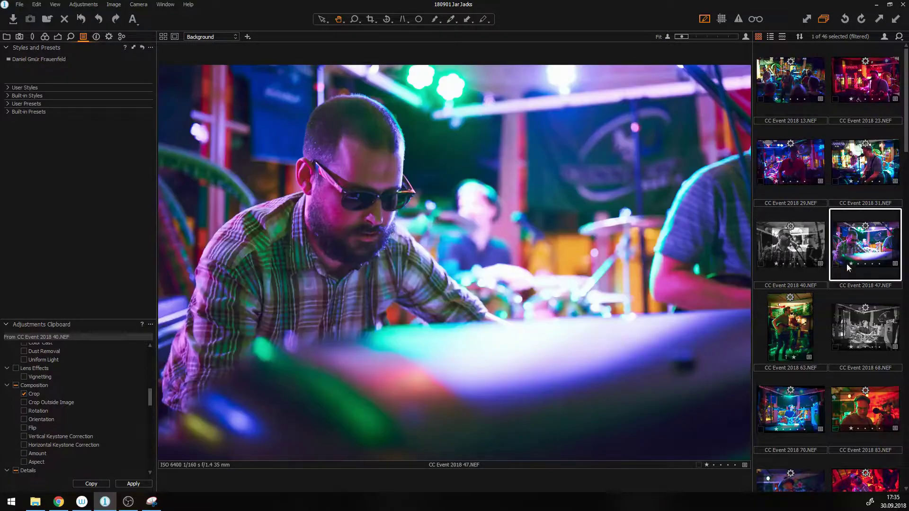
pyautogui.click(806, 253)
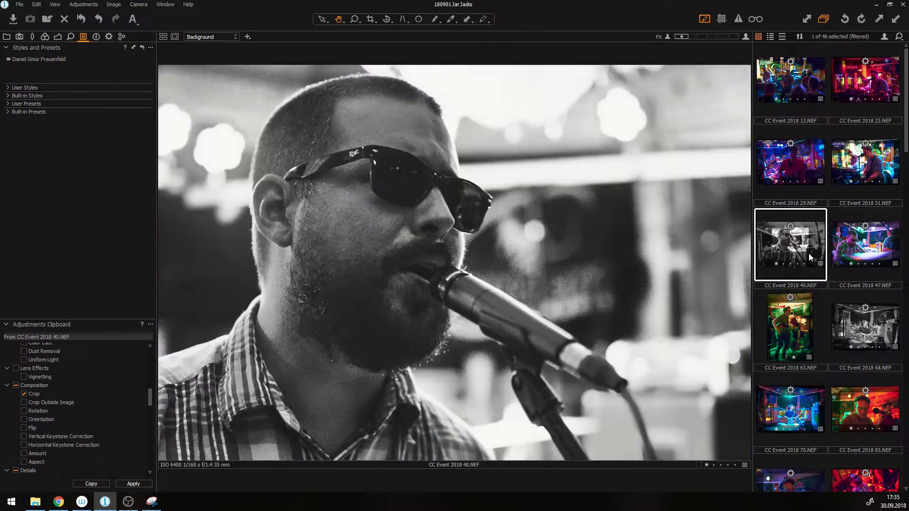
pyautogui.press('Right')
pyautogui.press('Left')
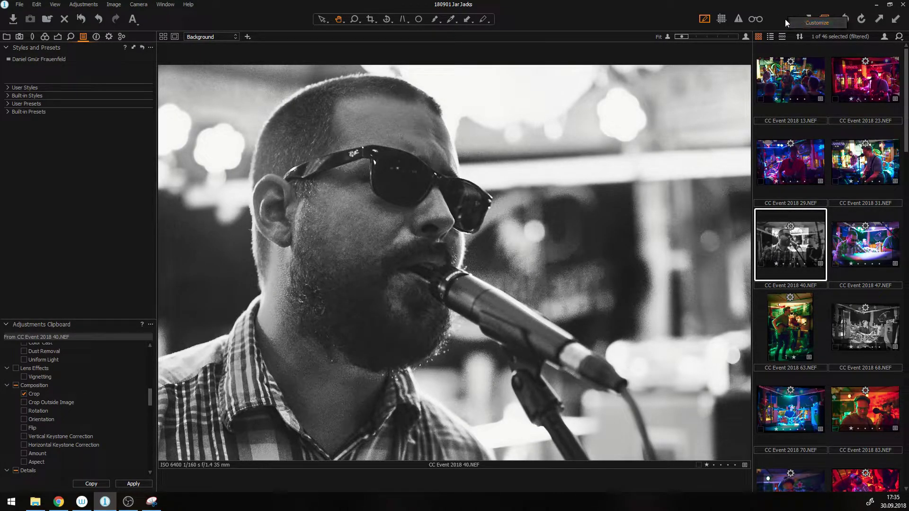
# Customize the toolbar by placing the copy-and-apply adjustments command between the two spaces.
pyautogui.click(817, 22)
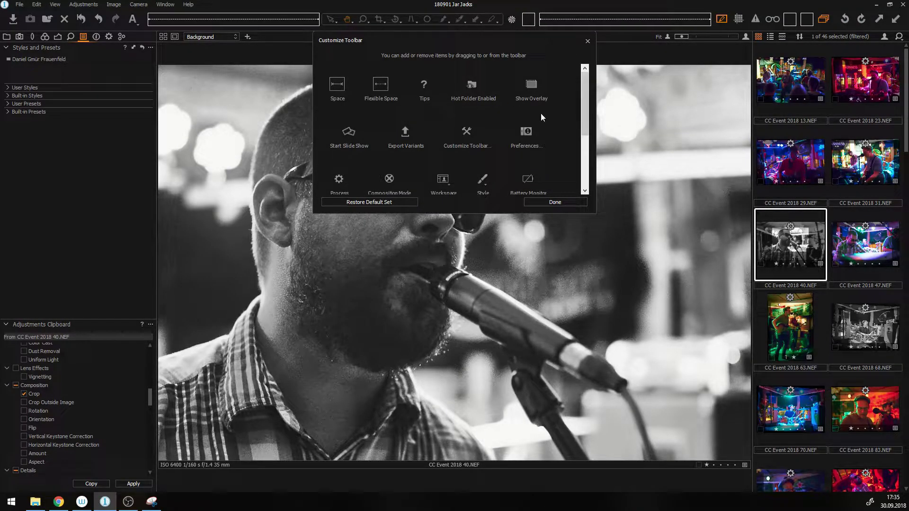
pyautogui.scroll(-2, 549, 113)
pyautogui.moveTo(360, 174); pyautogui.dragTo(804, 22)
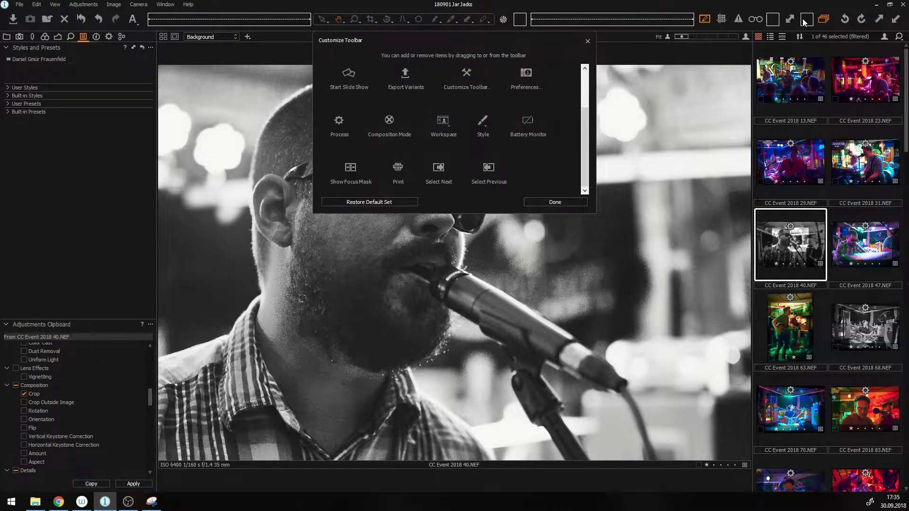
pyautogui.click(588, 41)
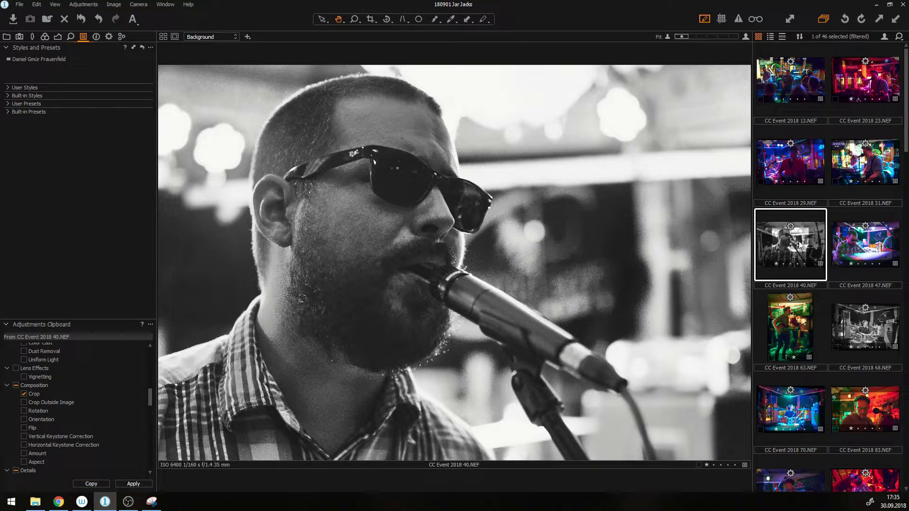
# Select CC Event 2018 40, 47, 63 and 68 and review the adjustments offered for copying, without applying them.
pyautogui.keyDown('shift'); pyautogui.click(859, 350); pyautogui.keyUp('shift')
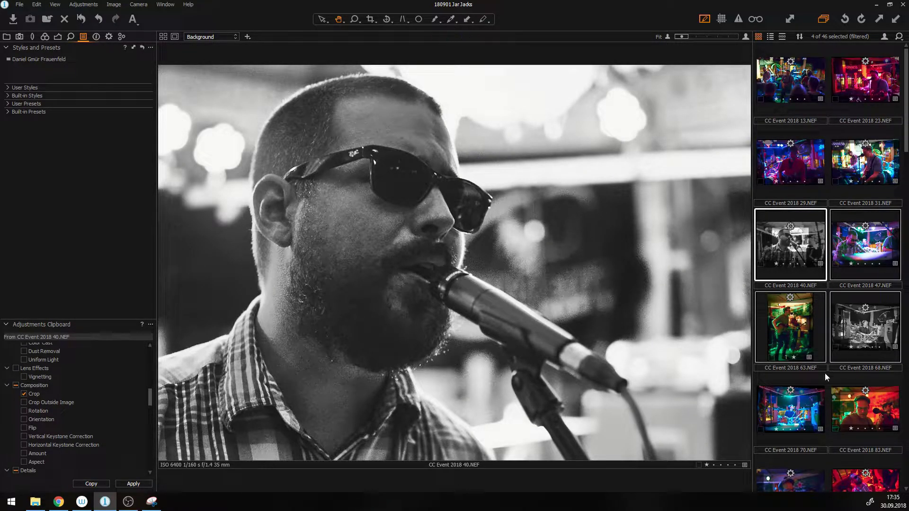
pyautogui.scroll(-1, 867, 386)
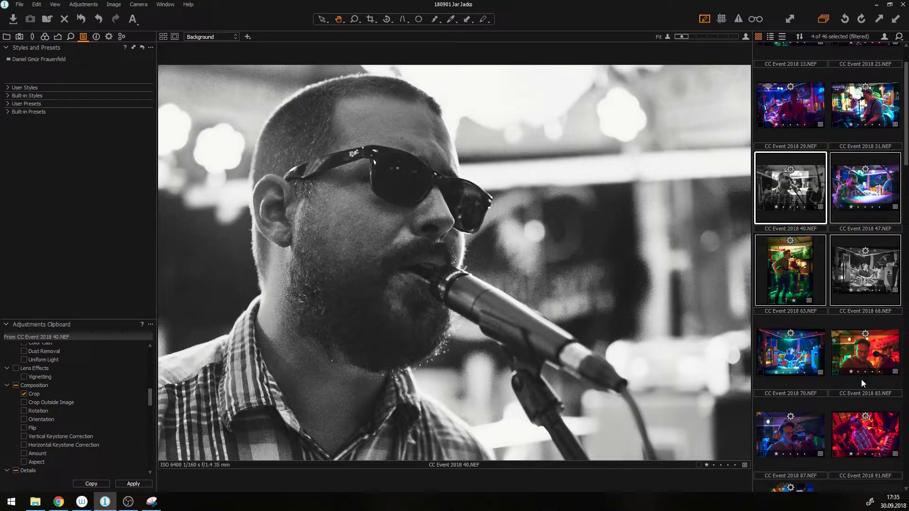
pyautogui.keyDown('ctrl'); pyautogui.click(853, 435); pyautogui.keyUp('ctrl')
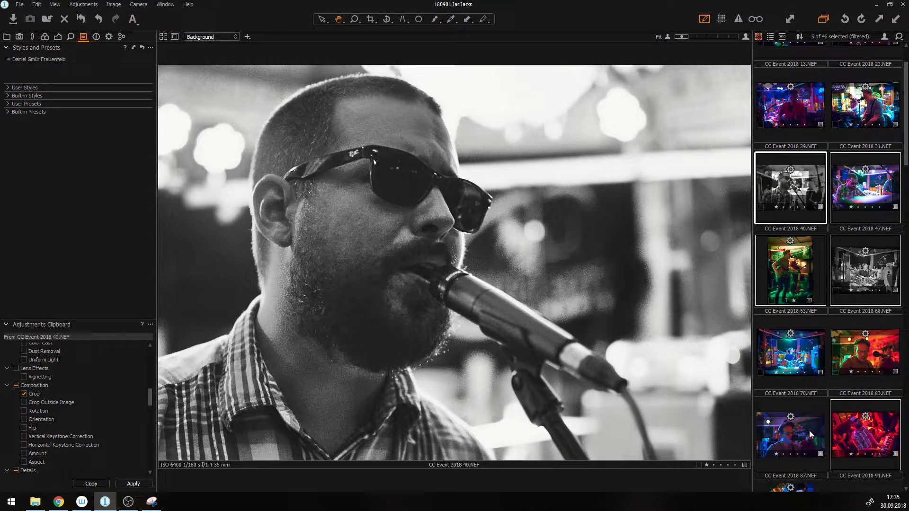
pyautogui.keyDown('ctrl'); pyautogui.click(859, 438); pyautogui.keyUp('ctrl')
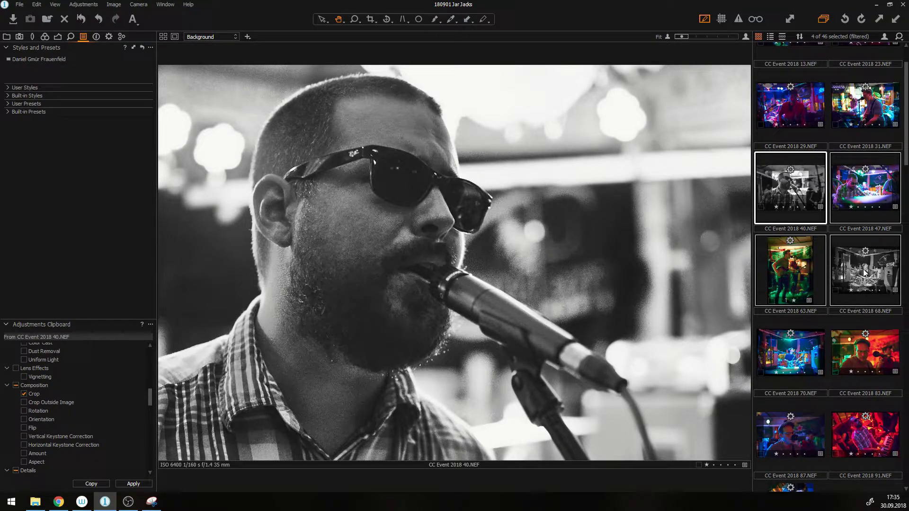
pyautogui.click(790, 18)
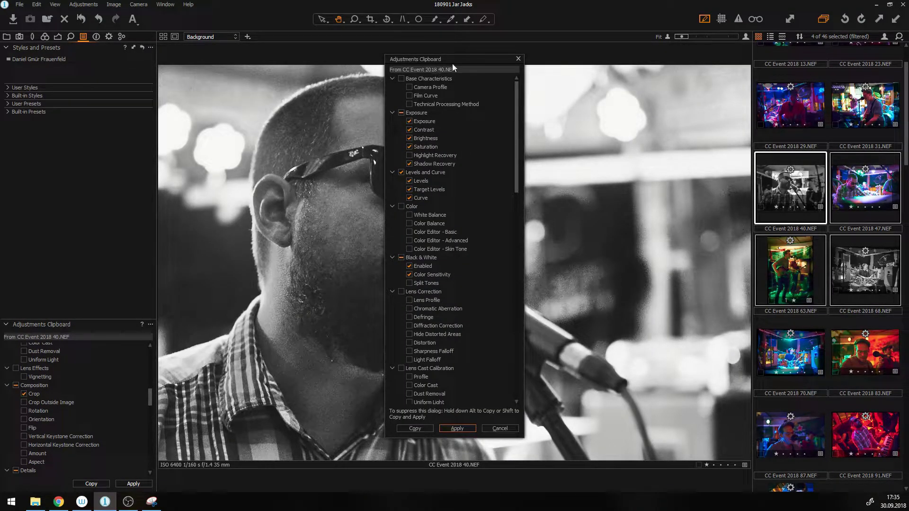
pyautogui.moveTo(516, 115); pyautogui.dragTo(515, 66)
pyautogui.click(518, 60)
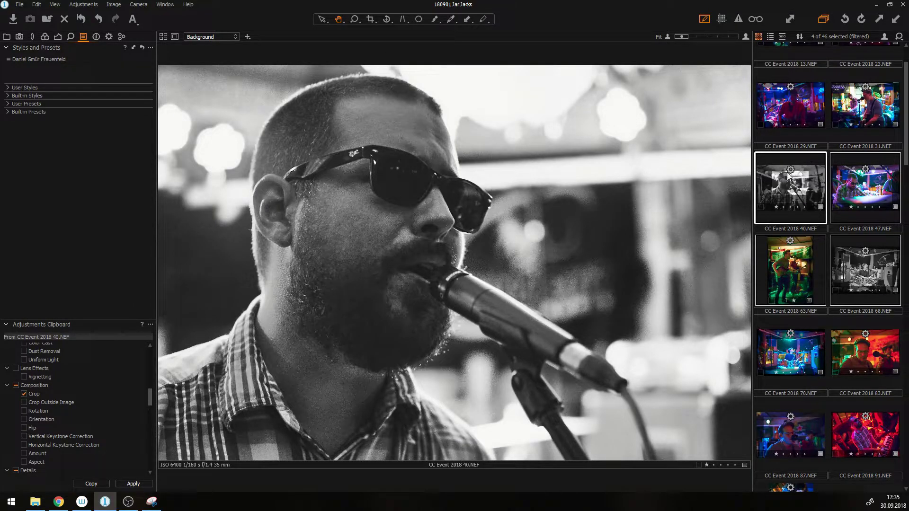
# Copy and apply the adjustments of CC Event 2018 40.NEF directly to images 47, 63 and 68, and check the results.
pyautogui.click(807, 221)
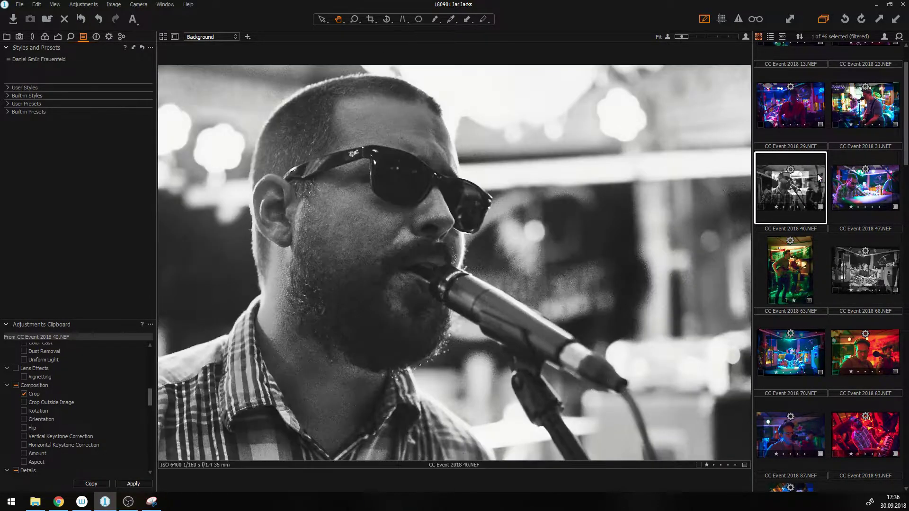
pyautogui.keyDown('shift'); pyautogui.click(866, 274); pyautogui.keyUp('shift')
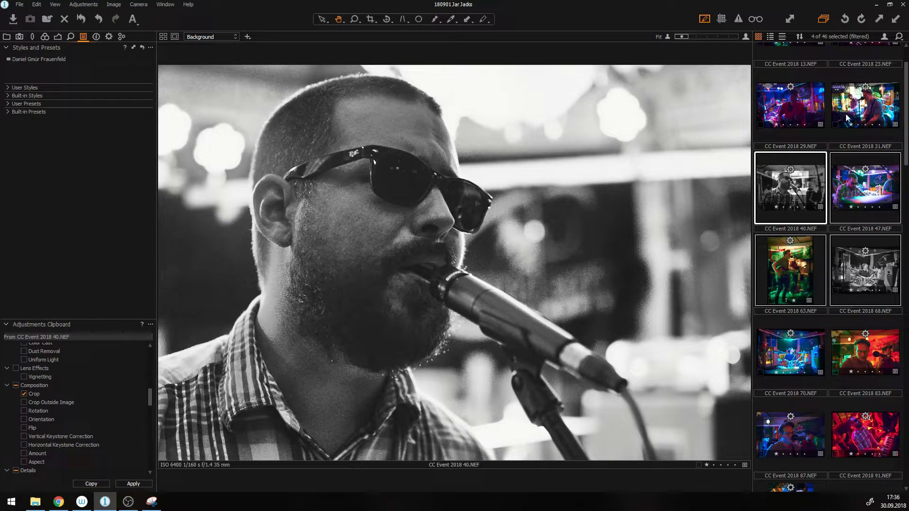
pyautogui.click(790, 21)
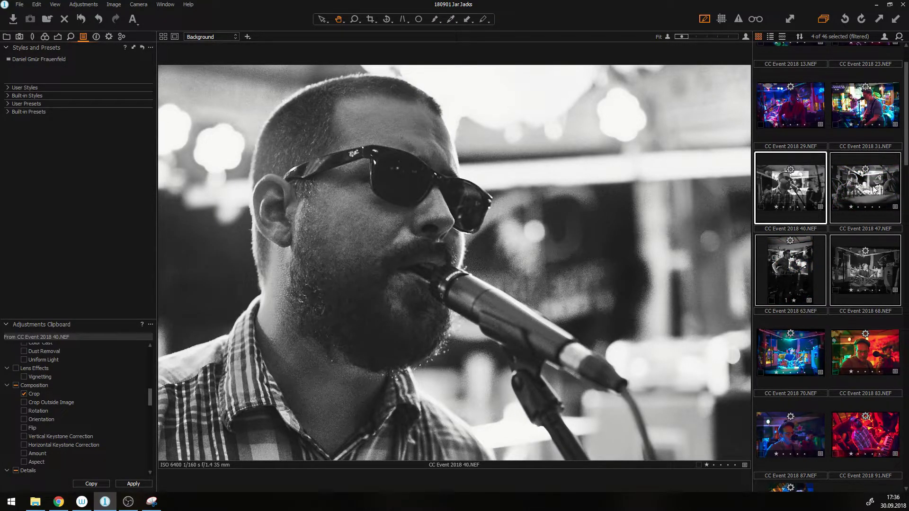
pyautogui.click(880, 274)
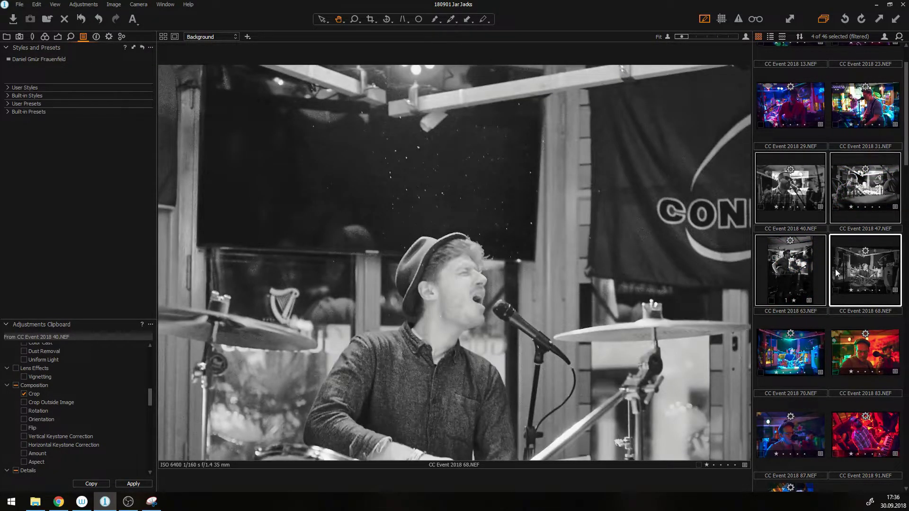
pyautogui.click(794, 277)
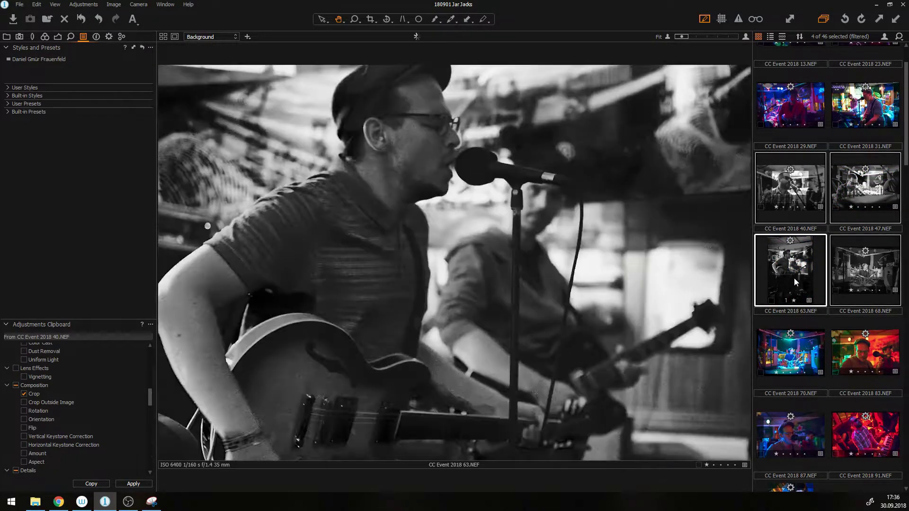
# Review the Black & White settings offered for copying from CC Event 2018 40.NEF, without applying them.
pyautogui.click(808, 184)
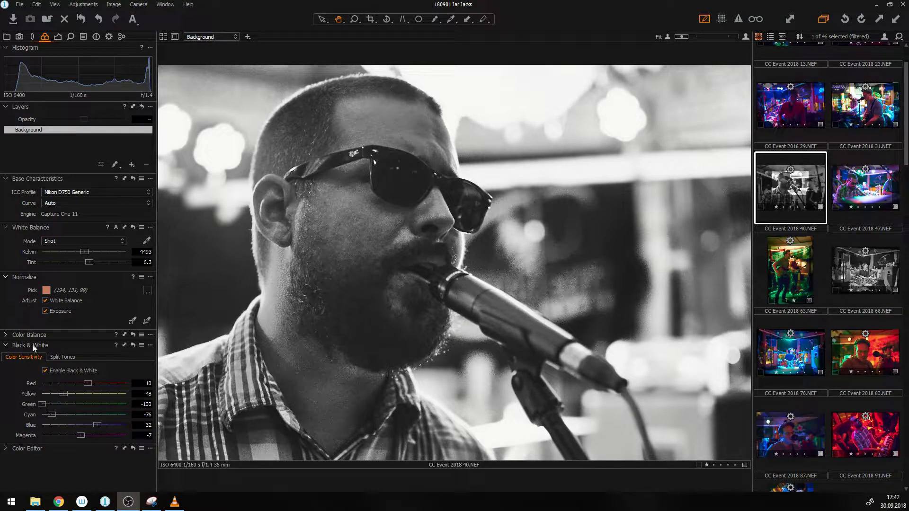
pyautogui.click(124, 346)
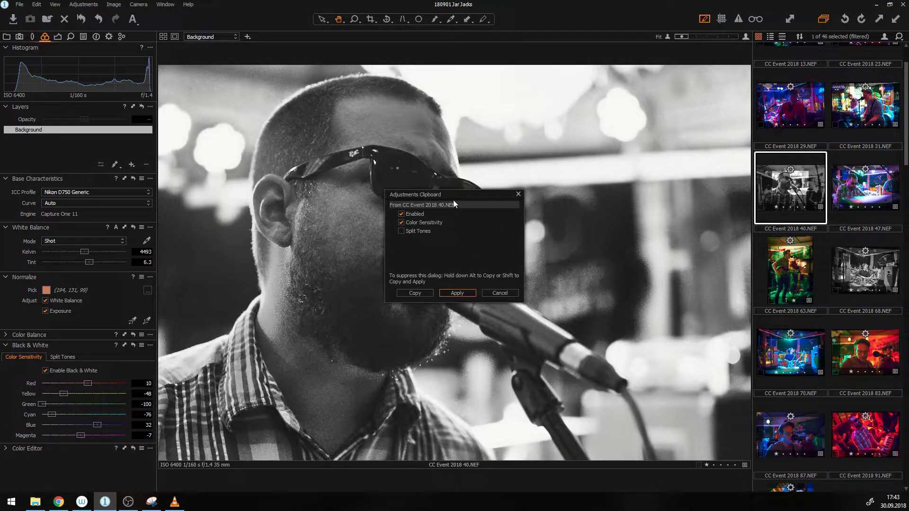
pyautogui.click(518, 193)
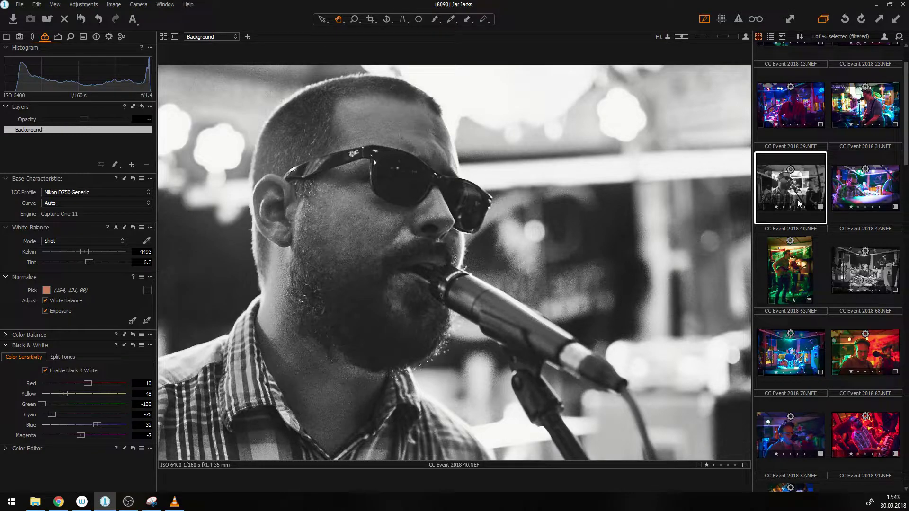
# Copy and apply only the Black & White adjustments of CC Event 2018 40.NEF directly to image 70, and view that image.
pyautogui.keyDown('ctrl'); pyautogui.click(797, 358); pyautogui.keyUp('ctrl')
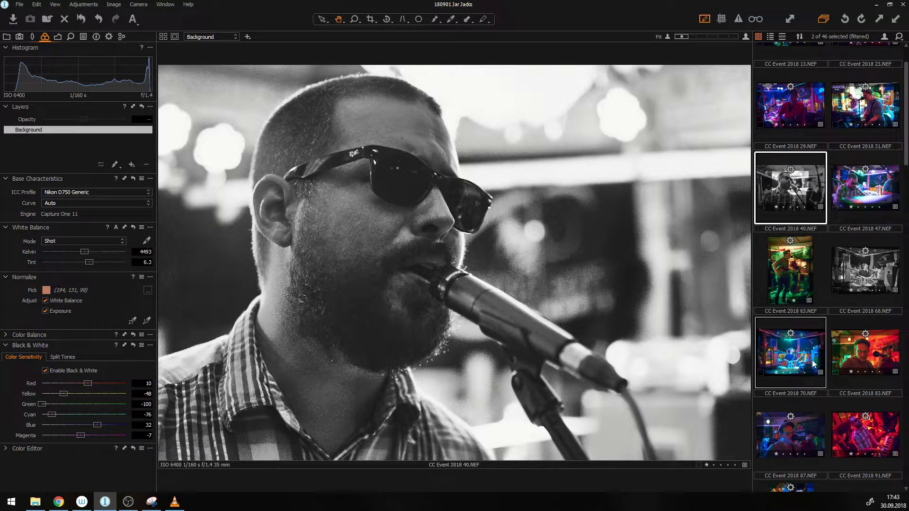
pyautogui.keyDown('shift'); pyautogui.click(123, 345); pyautogui.keyUp('shift')
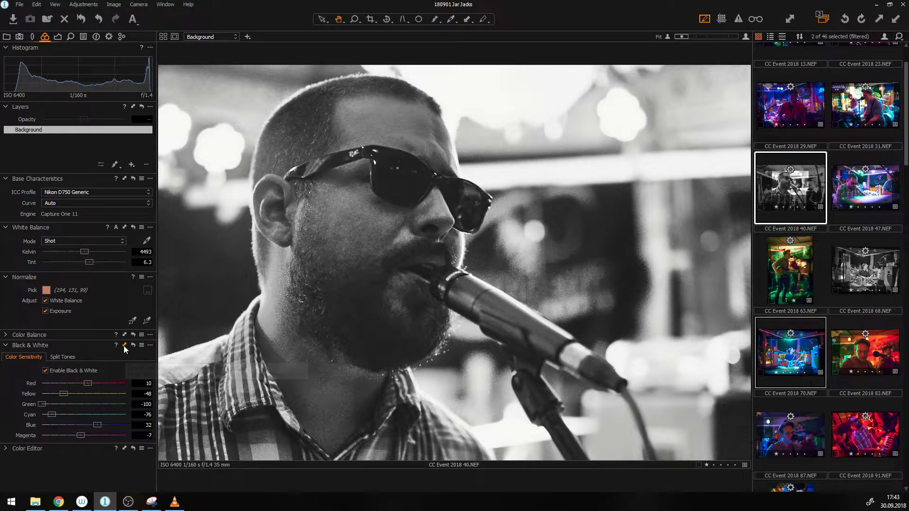
pyautogui.click(796, 365)
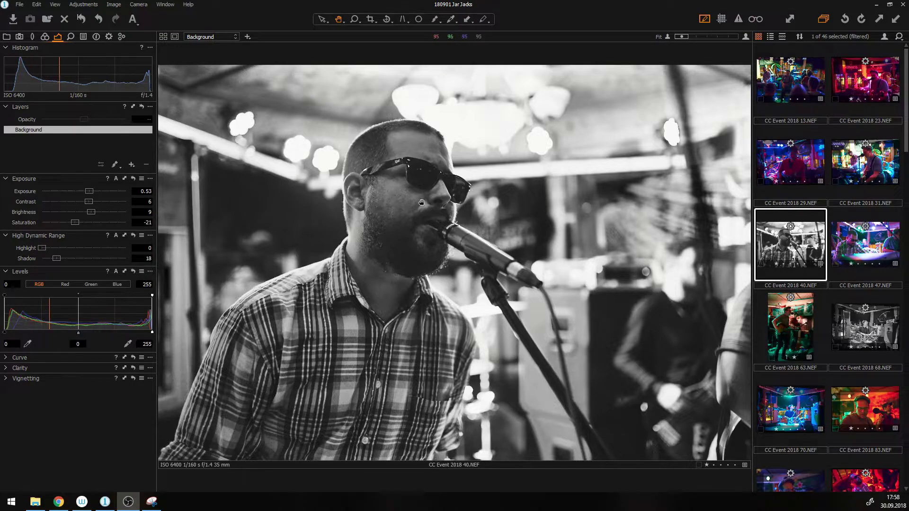
# Save the adjustments of CC Event 2018 47.NEF as the user style Concert style 1, replacing the existing style file.
pyautogui.click(870, 251)
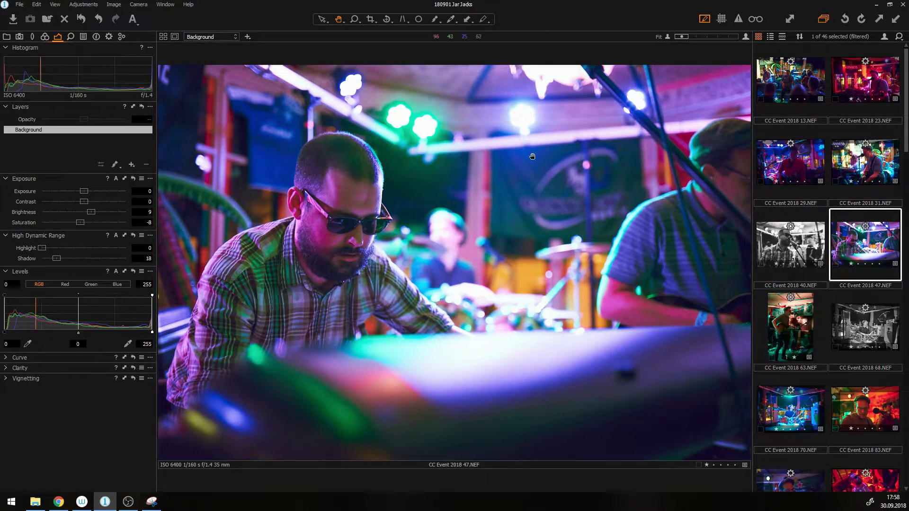
pyautogui.click(85, 38)
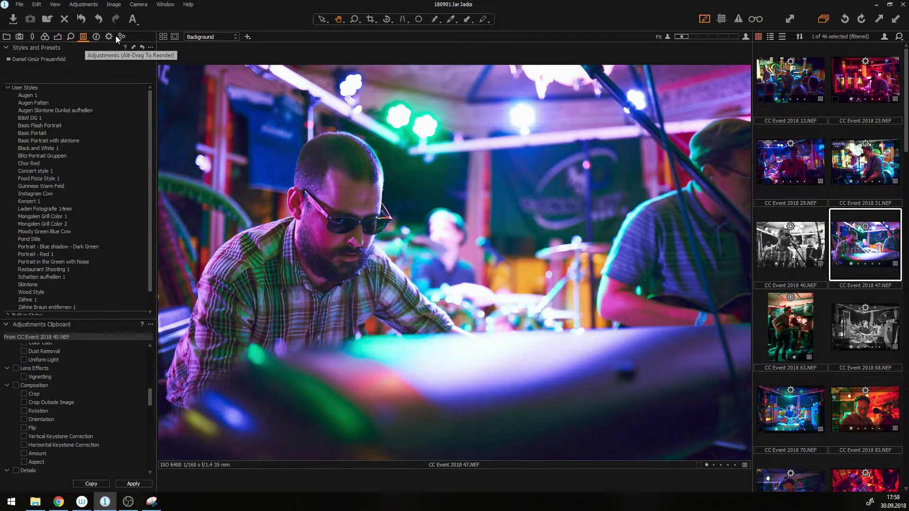
pyautogui.click(150, 48)
pyautogui.click(152, 48)
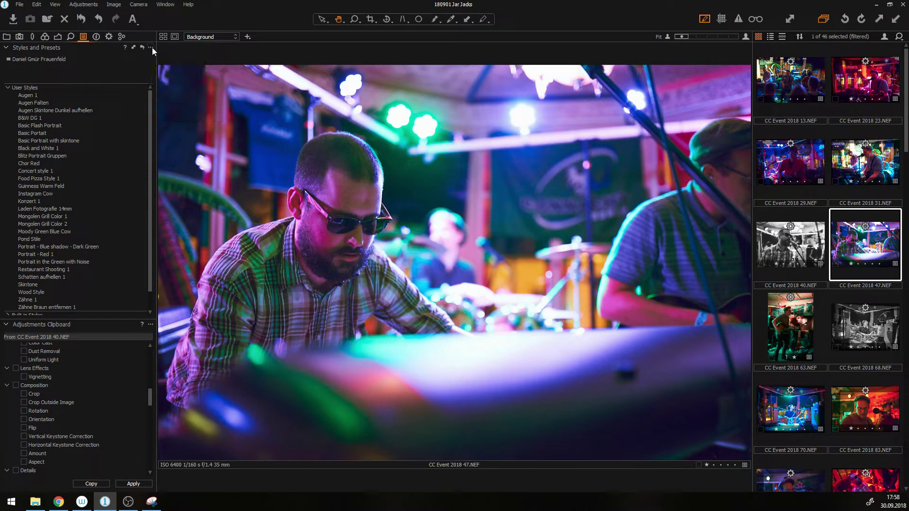
pyautogui.click(151, 48)
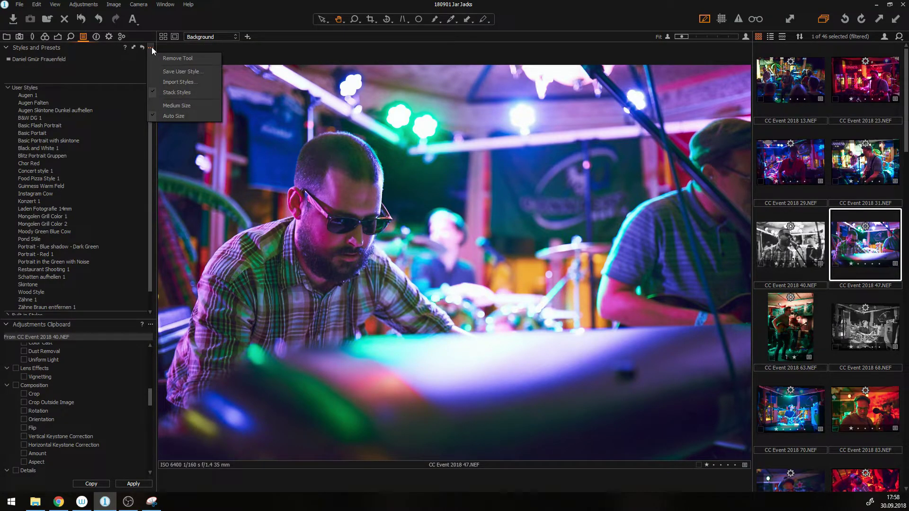
pyautogui.click(184, 72)
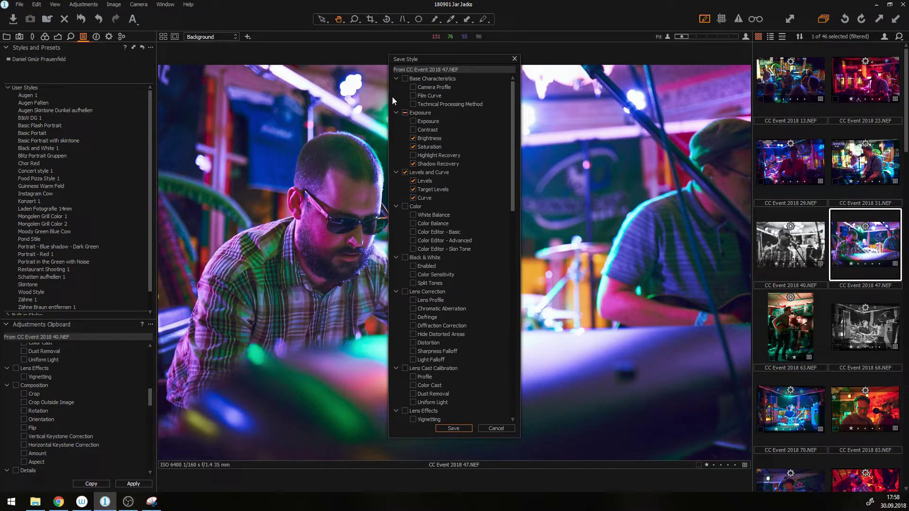
pyautogui.moveTo(512, 169); pyautogui.dragTo(505, 281)
pyautogui.click(448, 429)
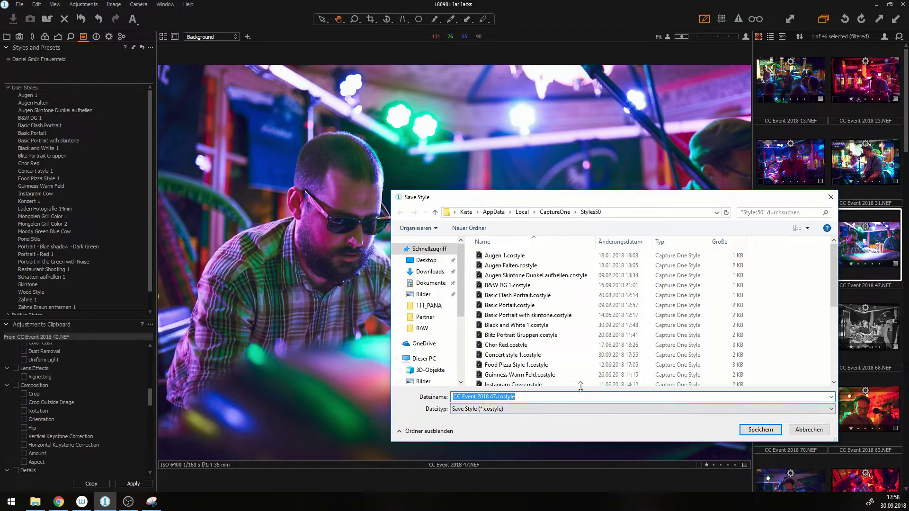
pyautogui.write('c')
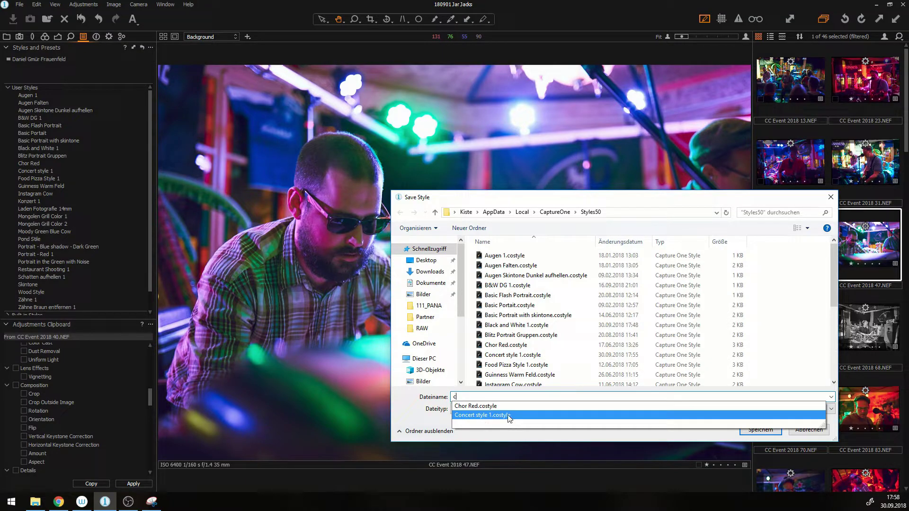
pyautogui.click(557, 415)
pyautogui.click(757, 429)
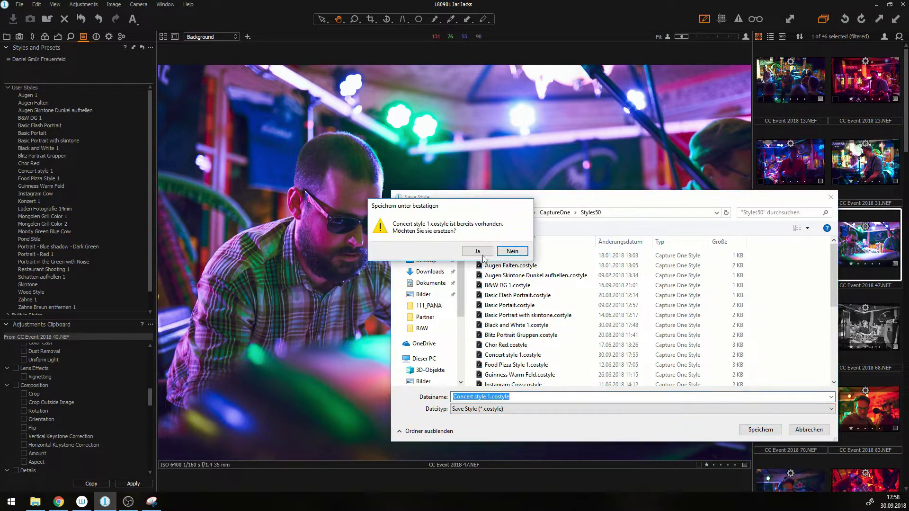
pyautogui.click(478, 252)
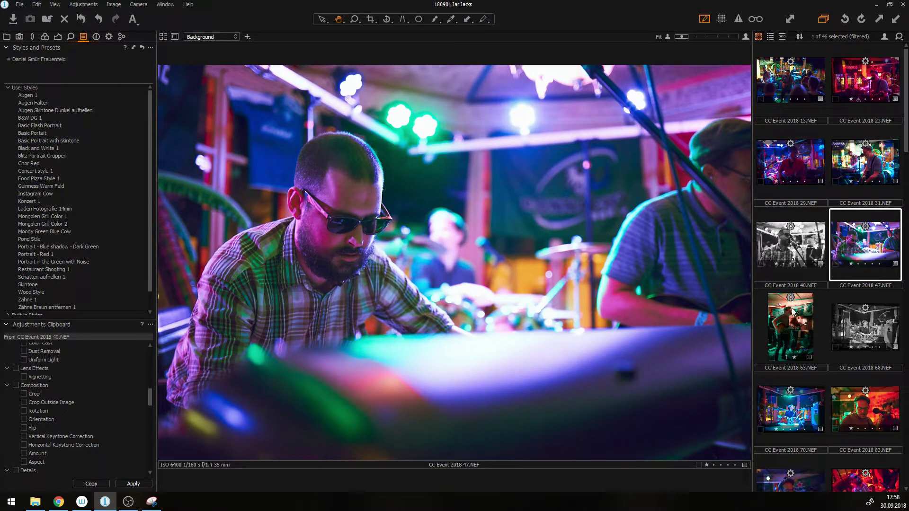
# Delete the existing Layer 1 from CC Event 2018 63.NEF.
pyautogui.click(794, 326)
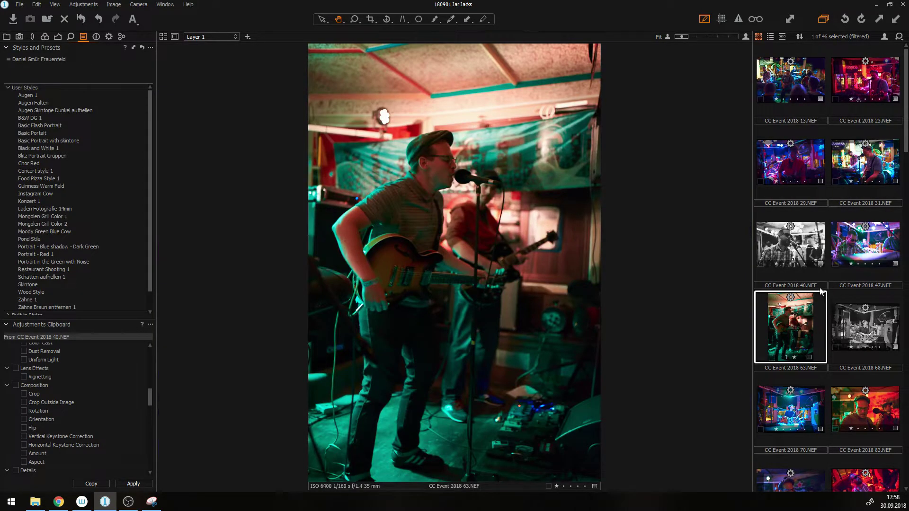
pyautogui.click(410, 231)
pyautogui.click(59, 37)
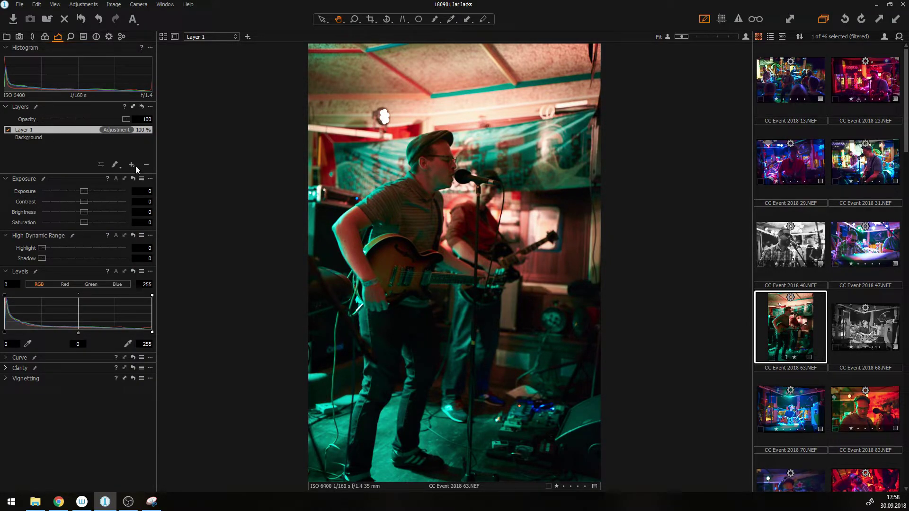
pyautogui.click(147, 166)
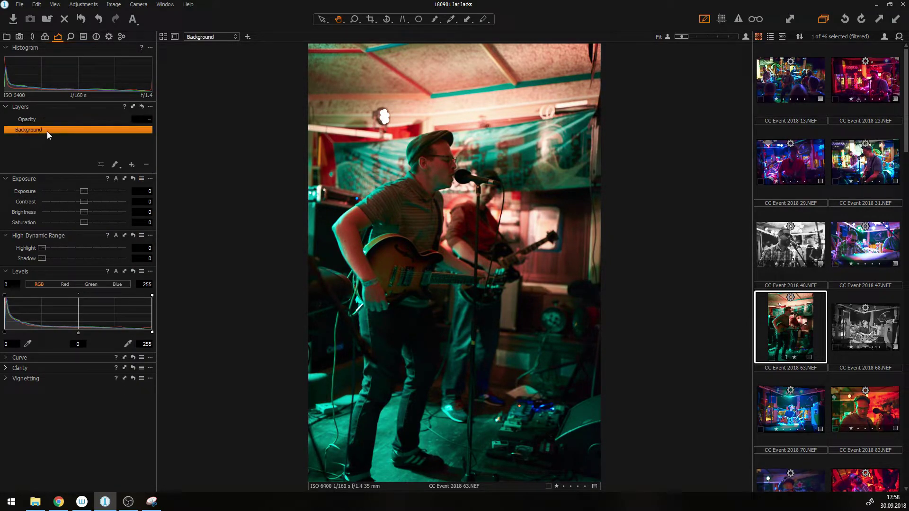
# Add a new adjustment layer to CC Event 2018 63.NEF, fill its mask and display the mask to check coverage.
pyautogui.click(132, 165)
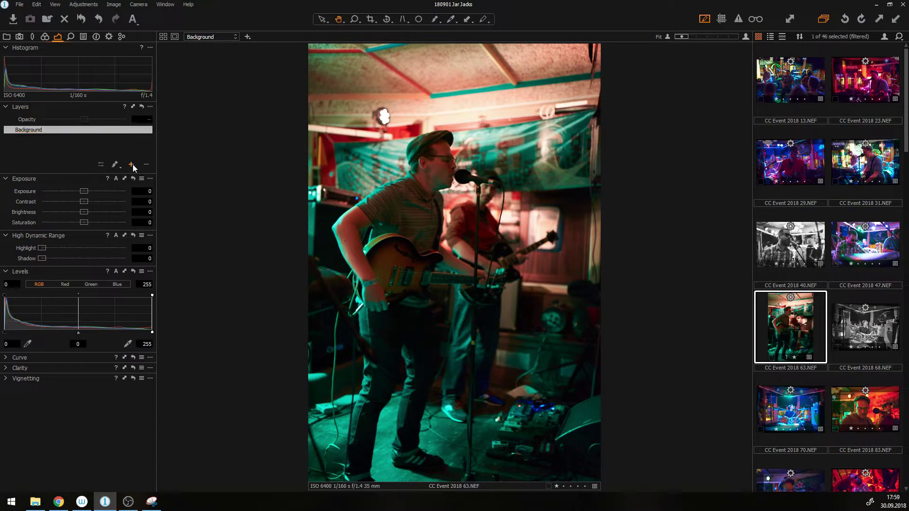
pyautogui.rightClick(68, 133)
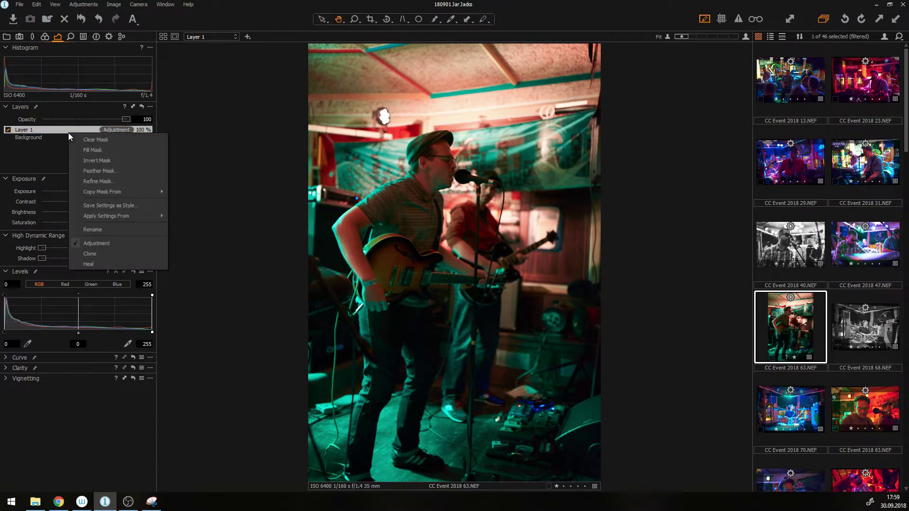
pyautogui.click(97, 151)
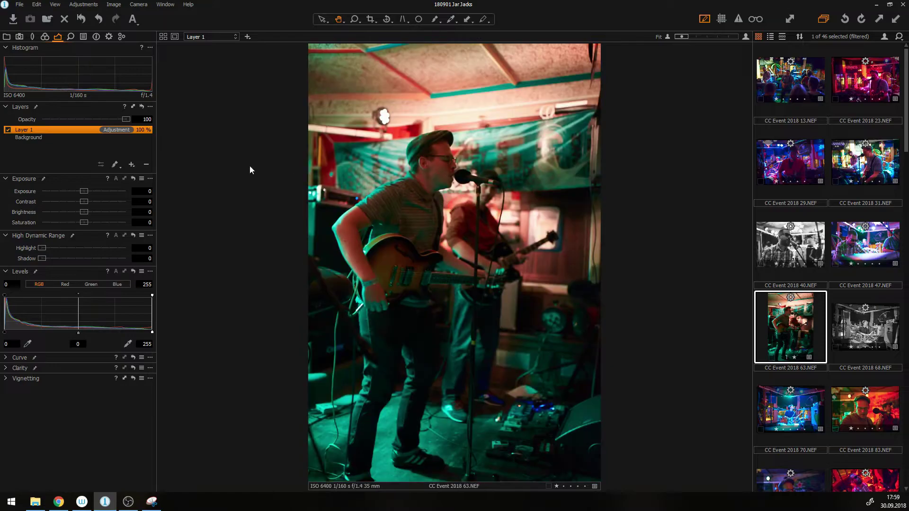
pyautogui.press('m')
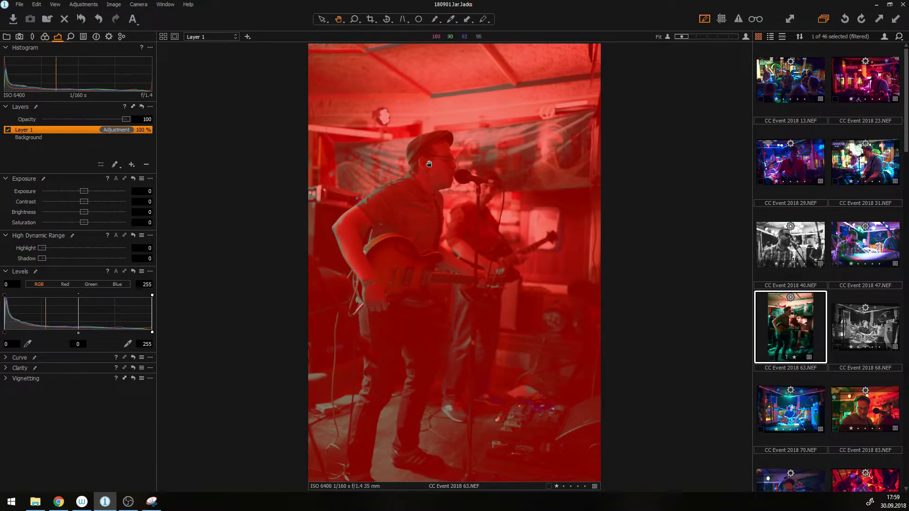
# Apply the settings of the user style Concert style 1 to Layer 1 of CC Event 2018 63.NEF.
pyautogui.rightClick(75, 129)
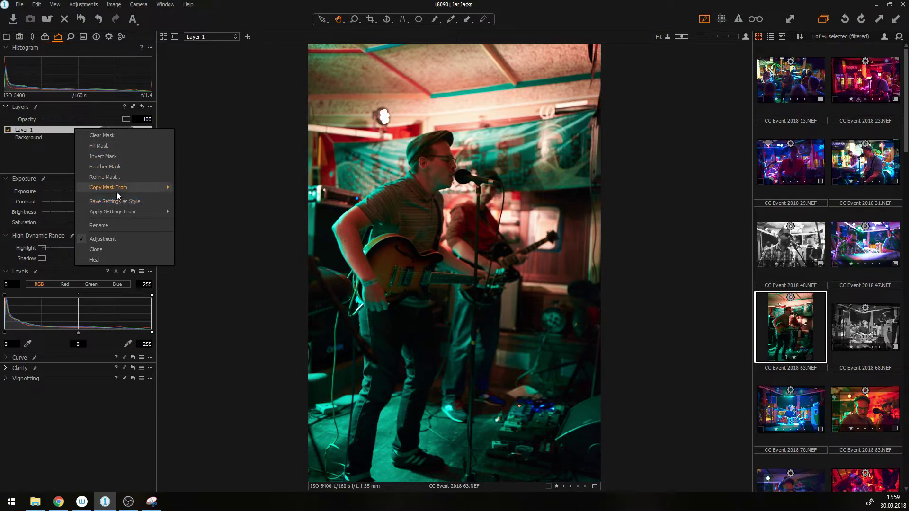
pyautogui.moveTo(114, 212)
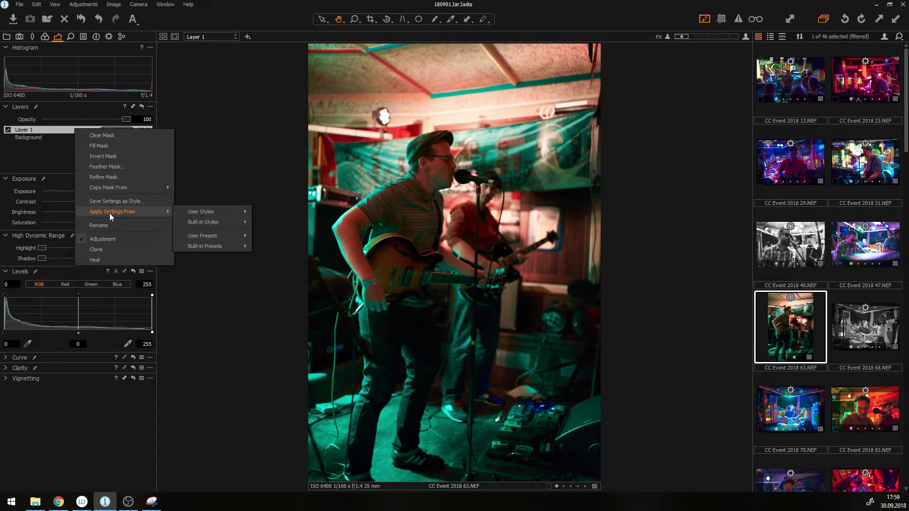
pyautogui.rightClick(39, 130)
pyautogui.moveTo(93, 214)
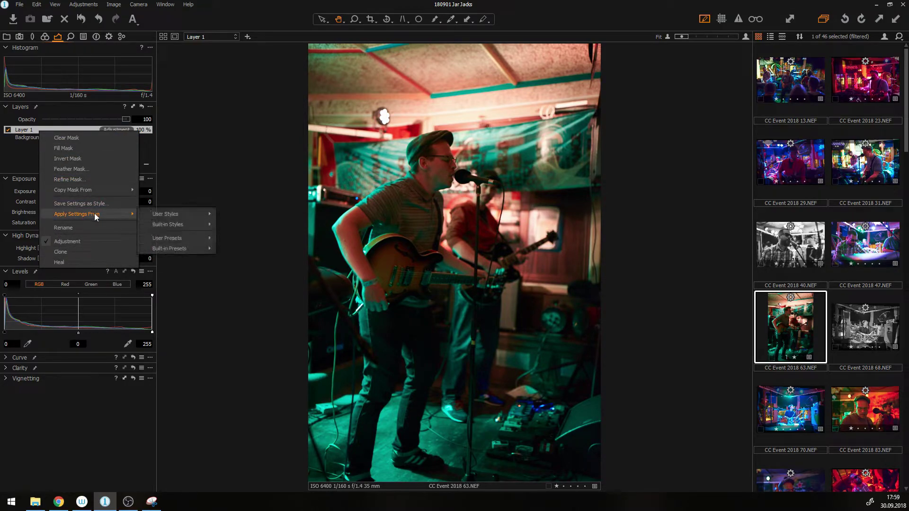
pyautogui.moveTo(180, 217)
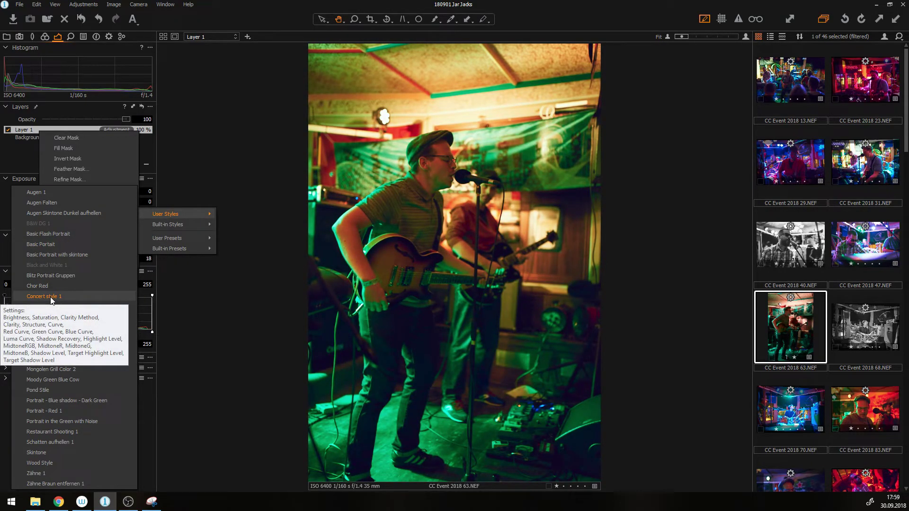
pyautogui.click(51, 297)
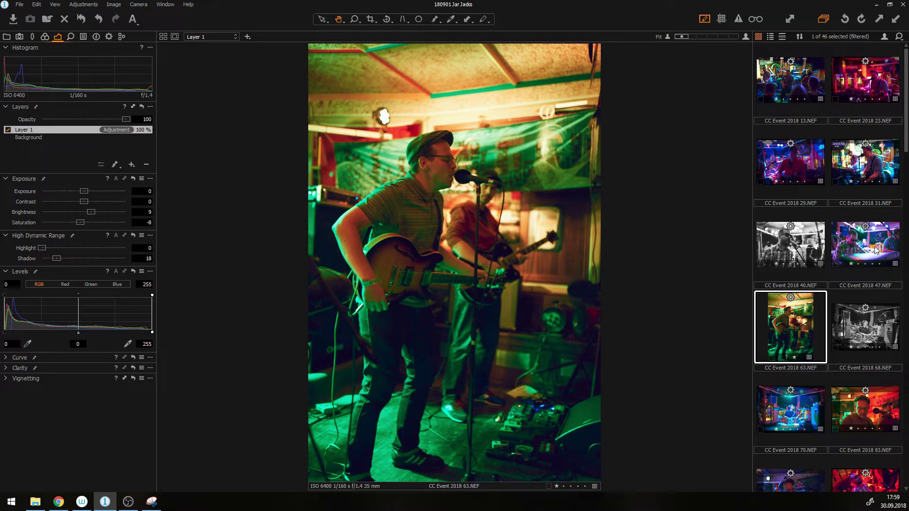
# Compare the look of CC Event 2018 47.NEF and 63.NEF by switching between the two images.
pyautogui.click(866, 260)
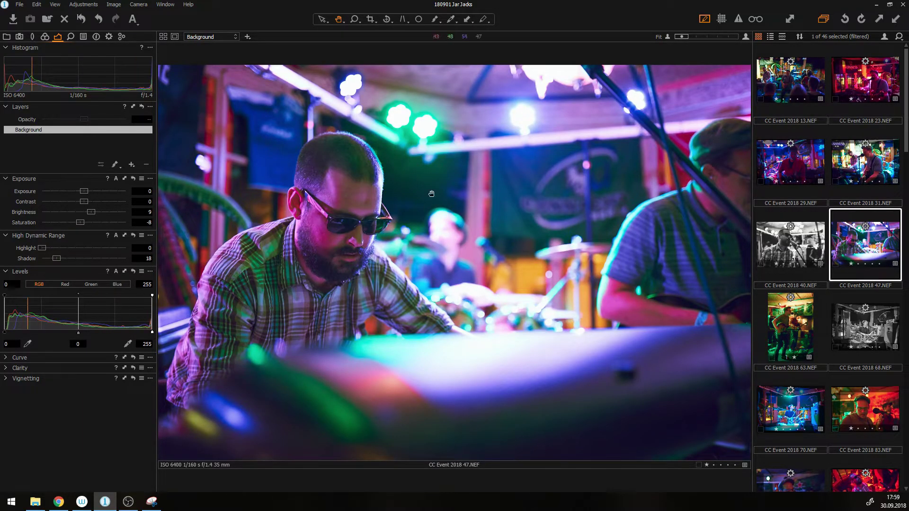
pyautogui.press('Right')
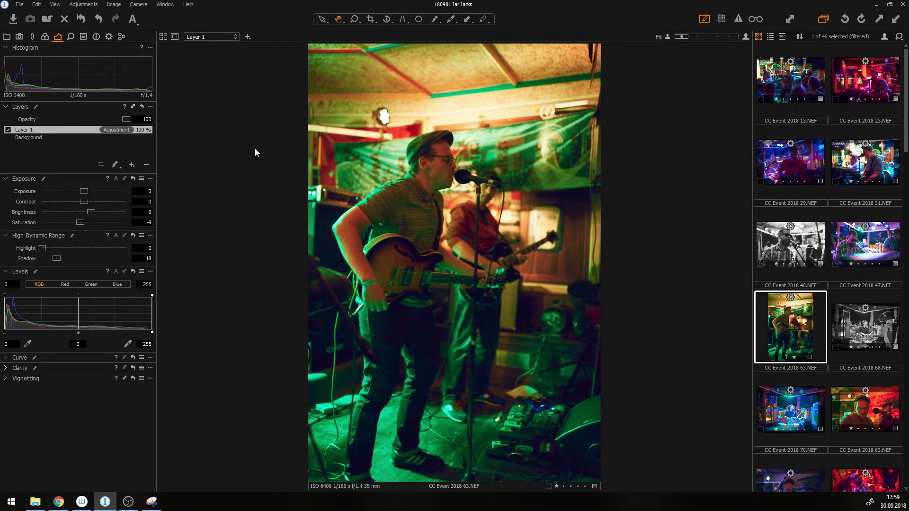
pyautogui.press('Left')
pyautogui.click(782, 335)
pyautogui.click(868, 245)
pyautogui.press('Right')
# Try adjusting the opacity of Layer 1 on CC Event 2018 63.NEF, ending at 100.
pyautogui.moveTo(127, 119)
pyautogui.mouseDown()
pyautogui.moveTo(9, 123)
pyautogui.moveTo(153, 121)
pyautogui.moveTo(28, 122)
pyautogui.moveTo(134, 121)
pyautogui.mouseUp()
pyautogui.click(44, 36)
pyautogui.click(59, 36)
pyautogui.moveTo(126, 119)
pyautogui.mouseDown()
pyautogui.moveTo(80, 121)
pyautogui.moveTo(127, 120)
pyautogui.mouseUp()
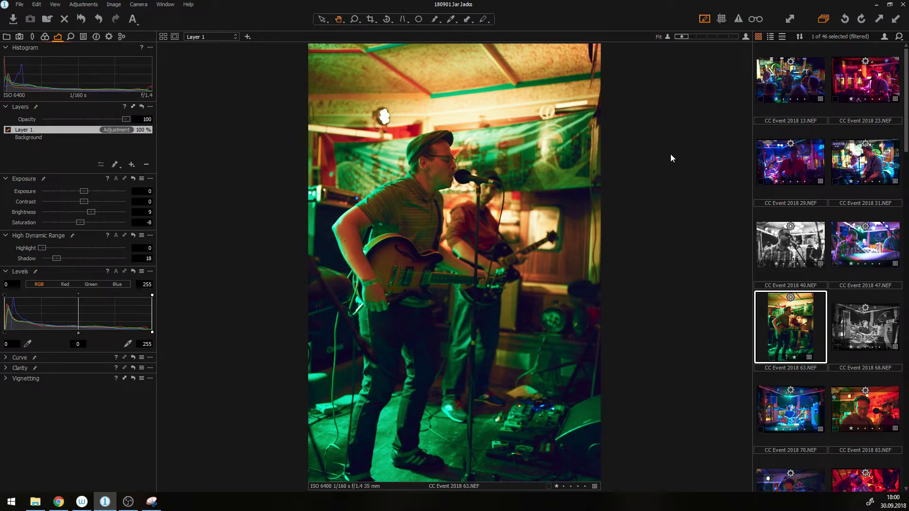